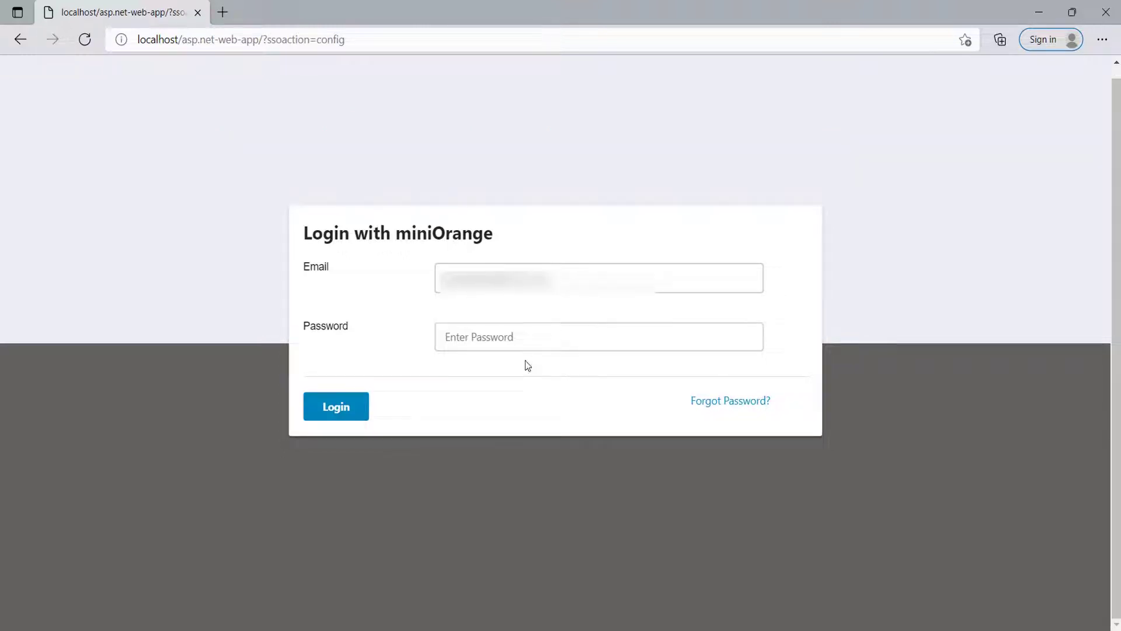
Enter the miniOrange account password and log in.
click(526, 340)
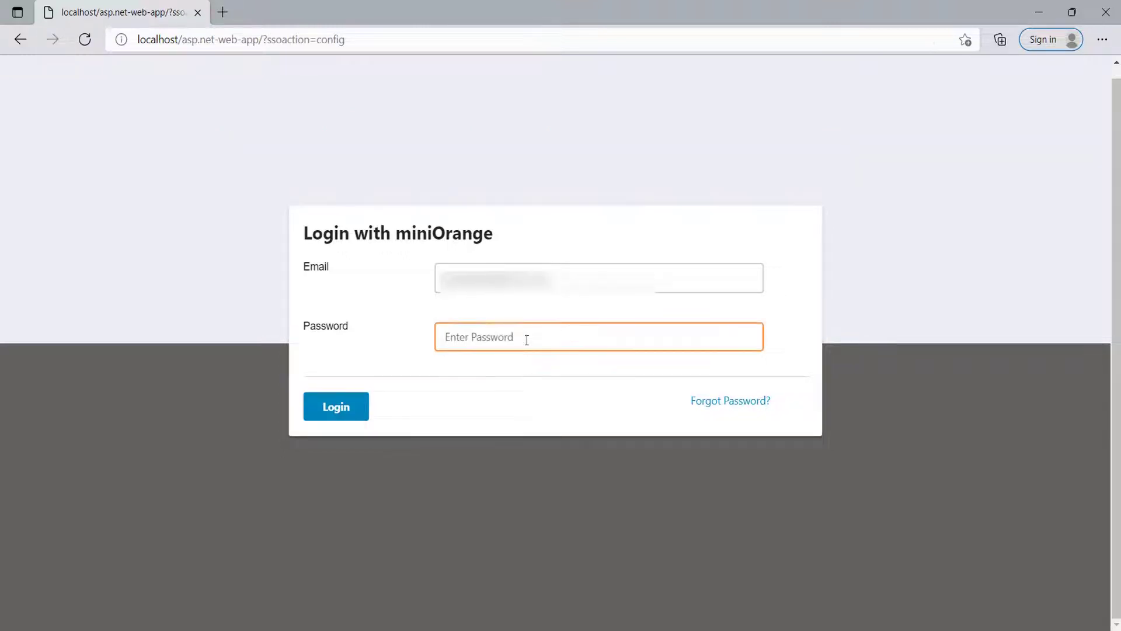
text(••••••••••••)
click(333, 408)
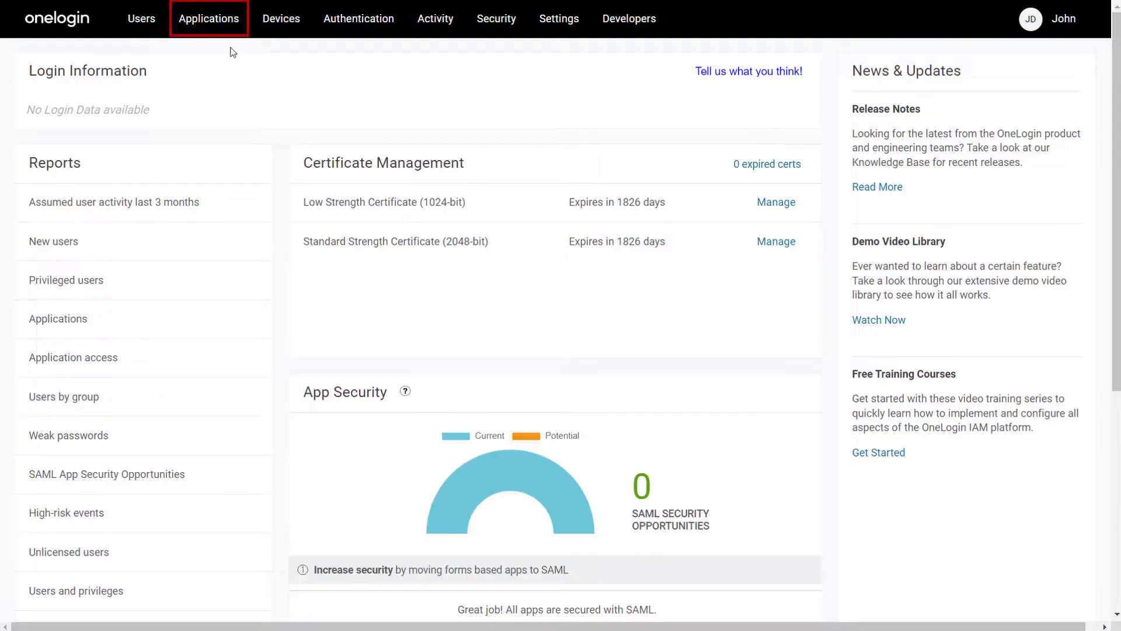
Add a new OneLogin application, choosing SAML Custom Connector (Advanced) from a 'saml test' search.
mouse_move(227, 23)
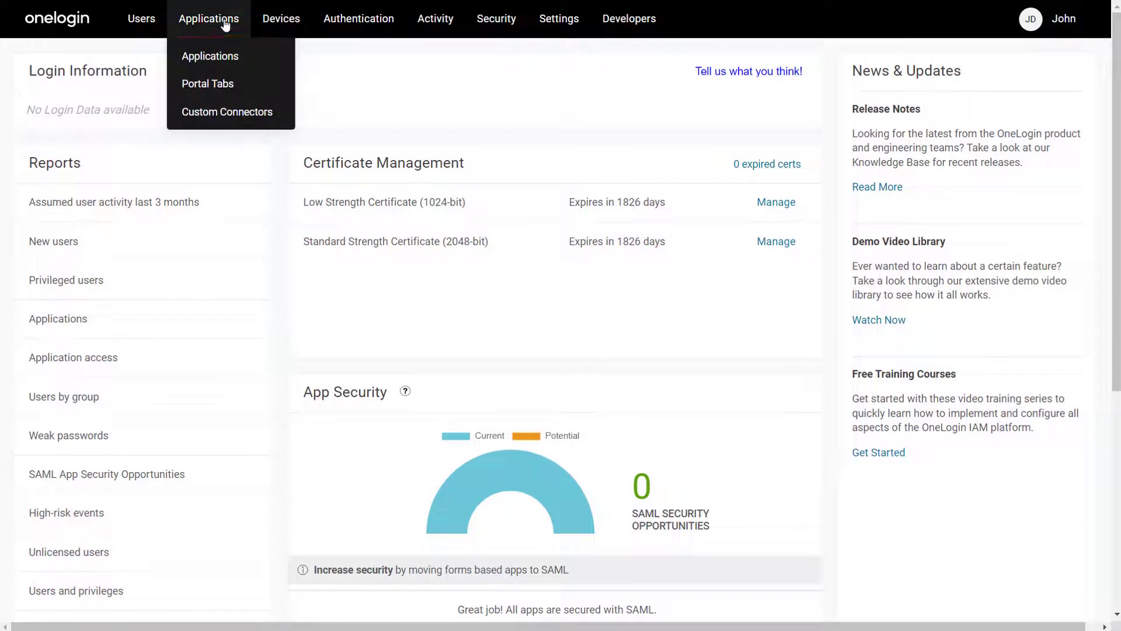
click(226, 62)
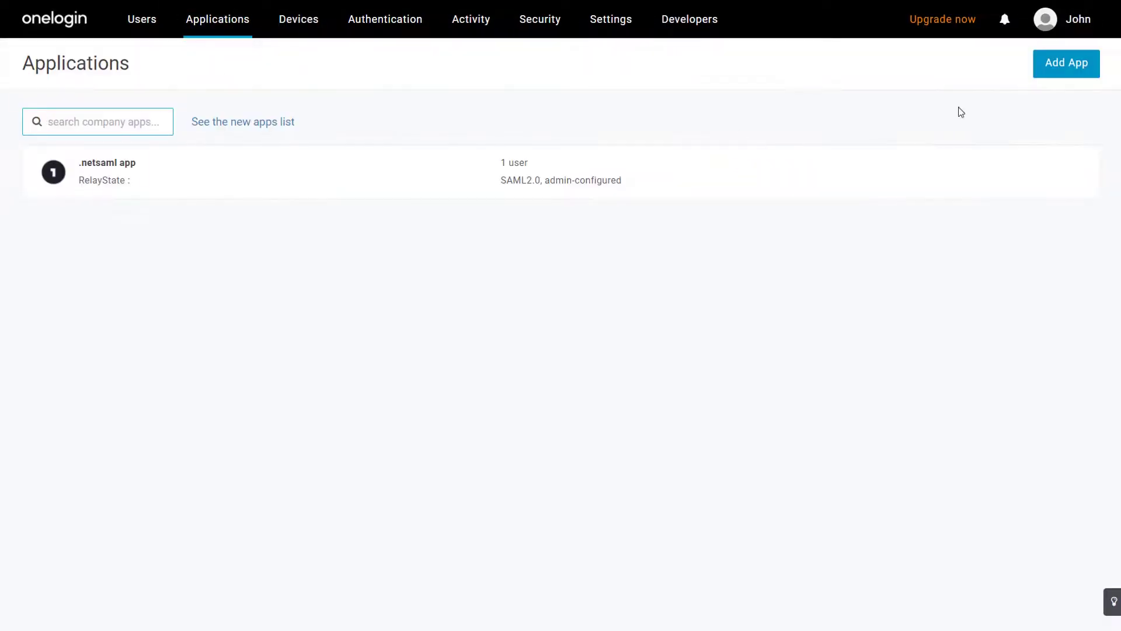
click(1058, 70)
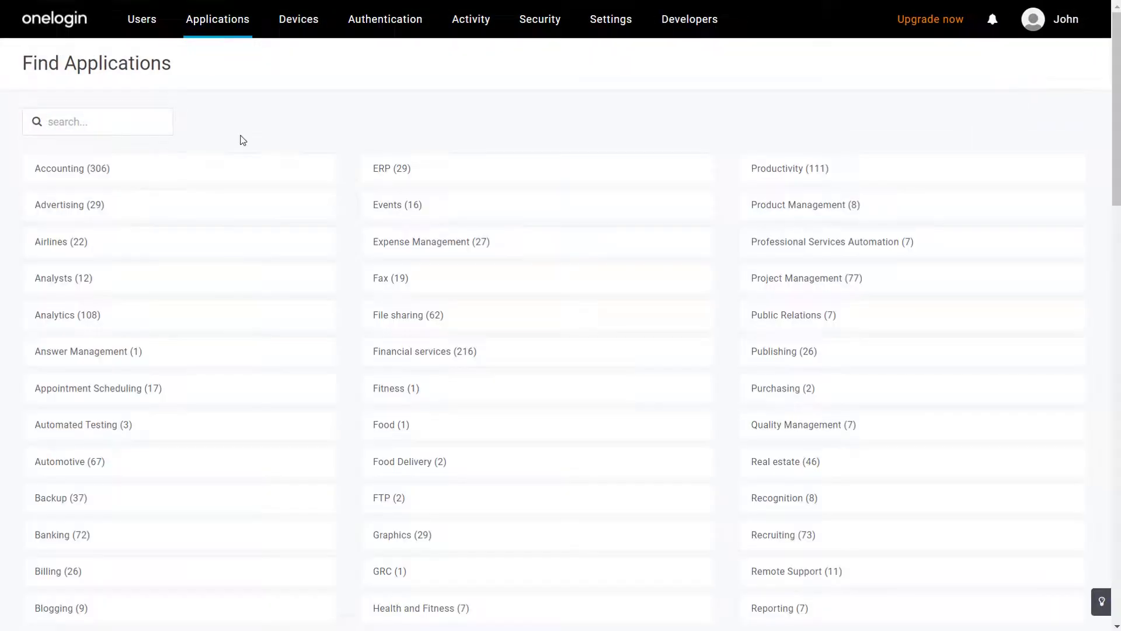
click(149, 124)
text(saml test)
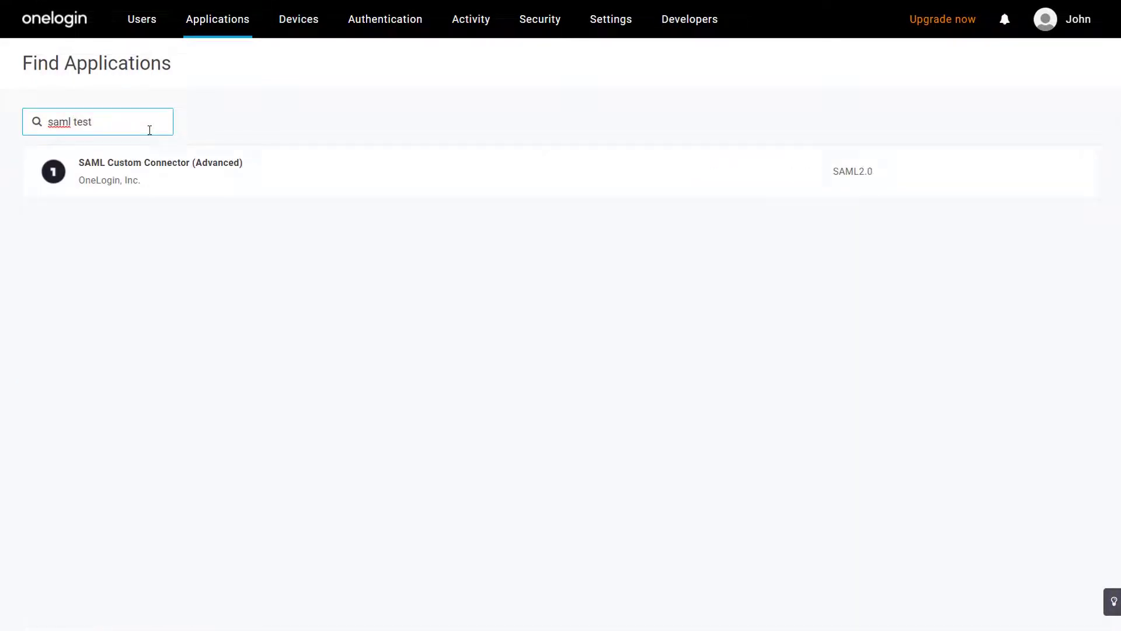
click(155, 168)
Rename the app to 'ASP.NET SAML App', save it, and view its Configuration settings.
drag(362, 173, 212, 184)
text(ASP.NET )
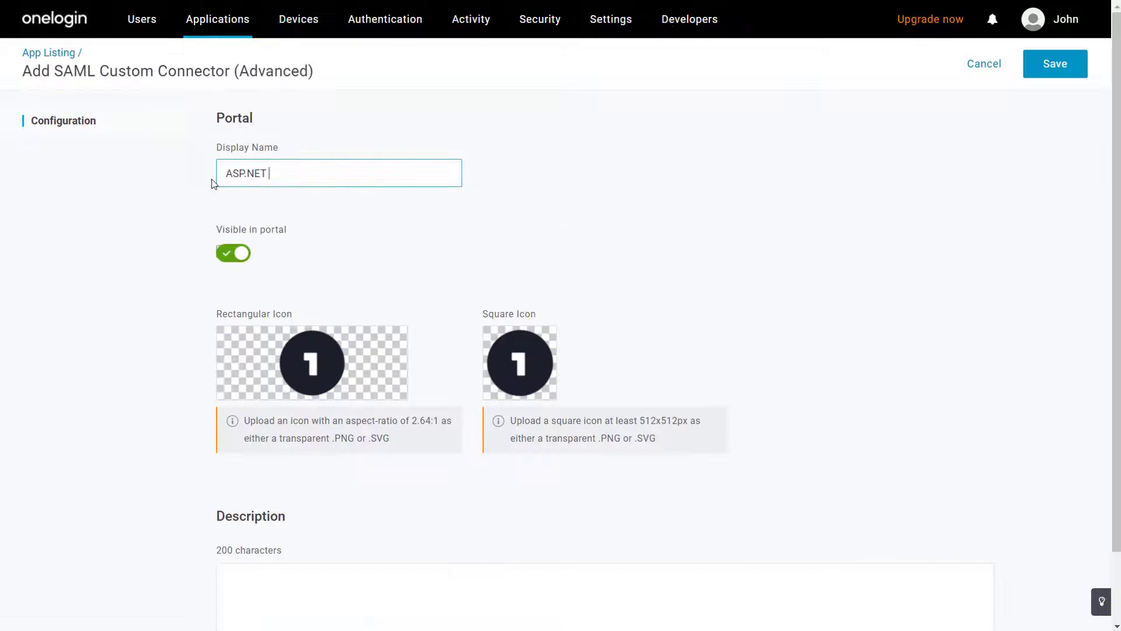
text(SAML App)
click(472, 210)
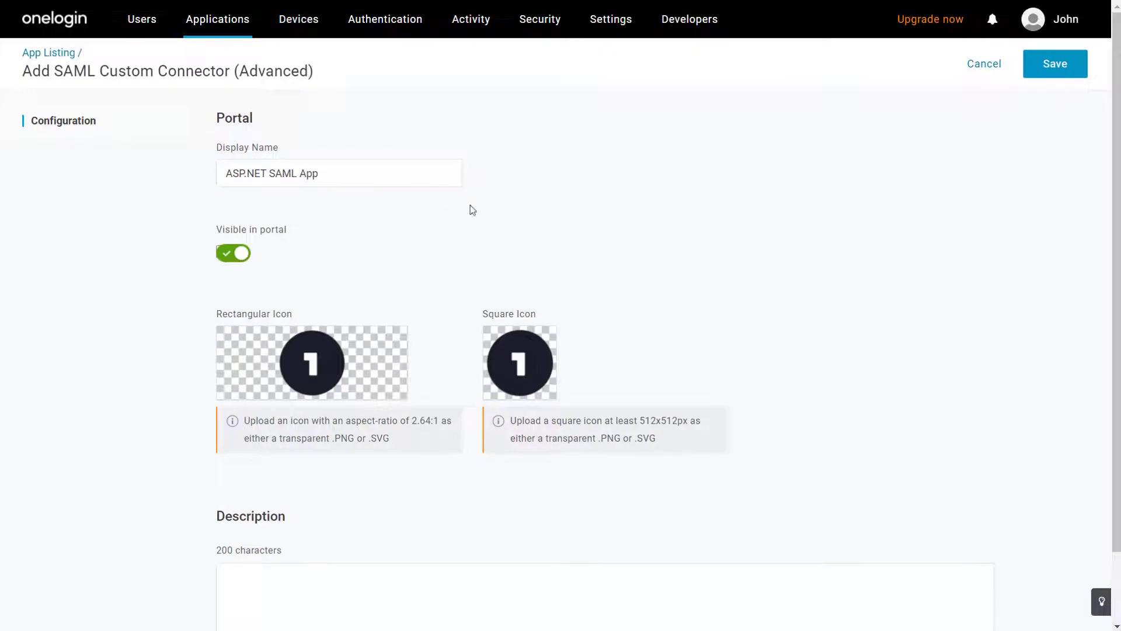
click(1055, 70)
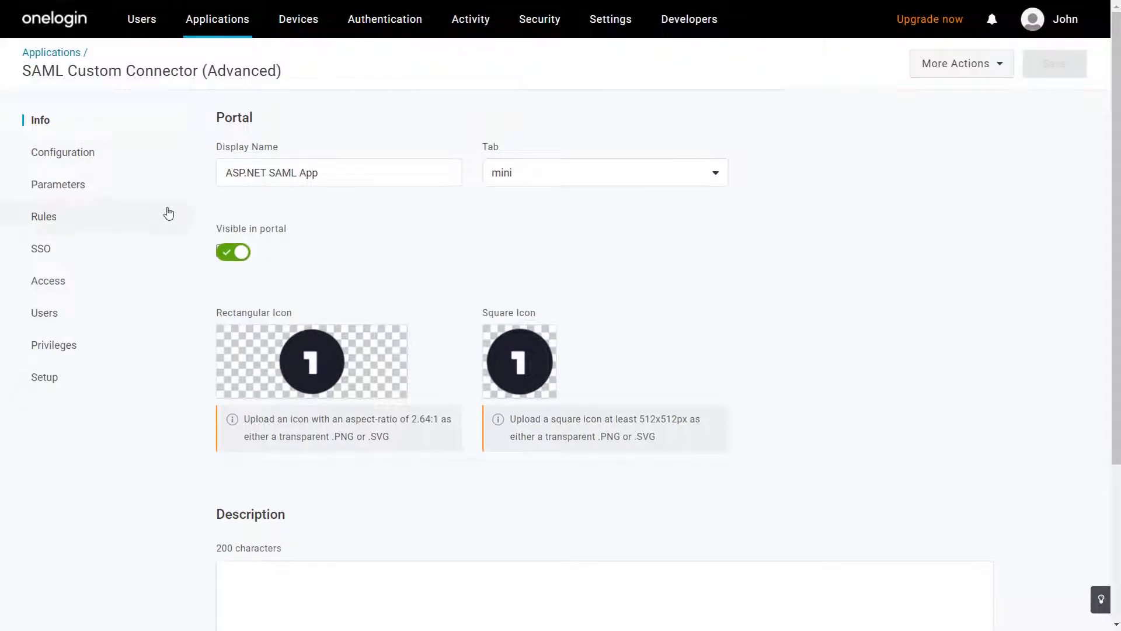
click(116, 157)
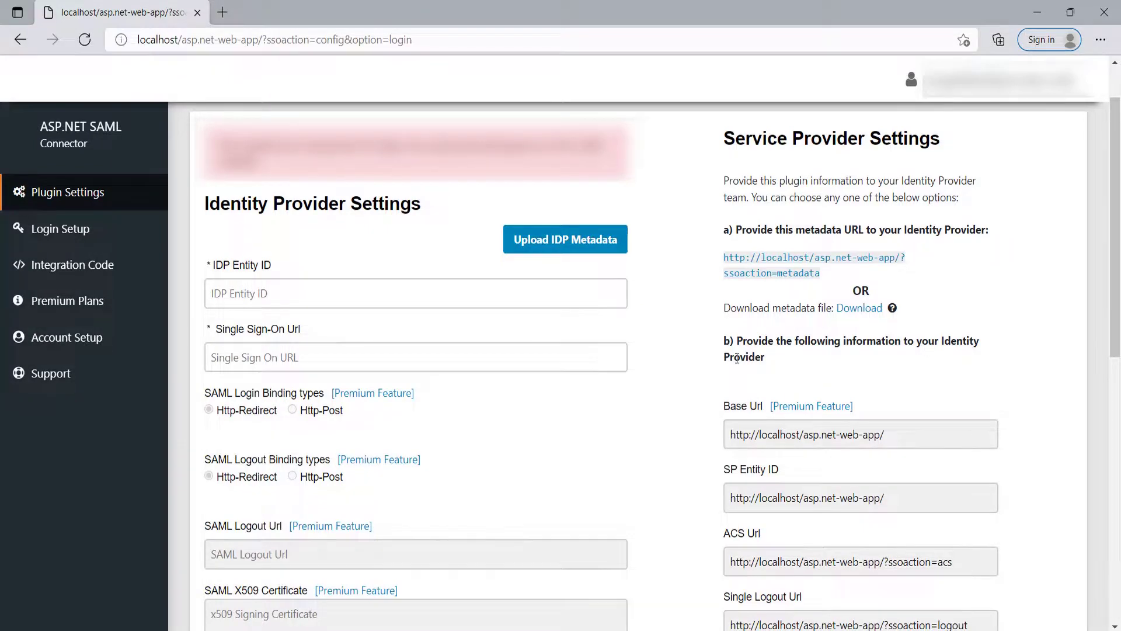
scroll(737, 358, down, 1)
scroll(737, 358, up, 1)
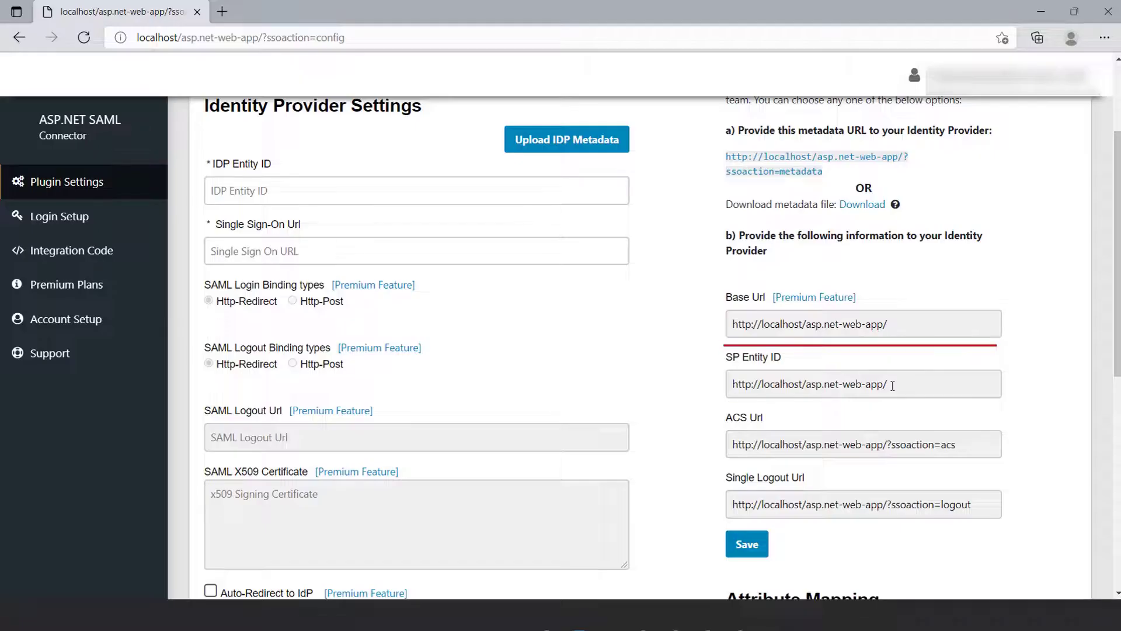
drag(887, 383, 724, 389)
key(ctrl+c)
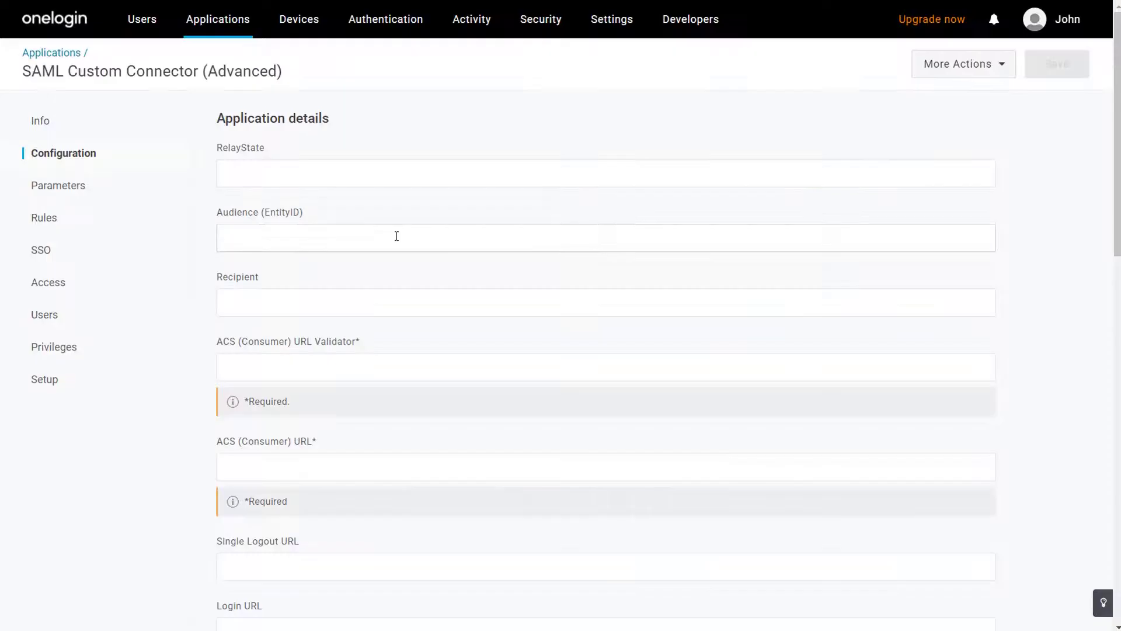
click(395, 236)
key(ctrl+v)
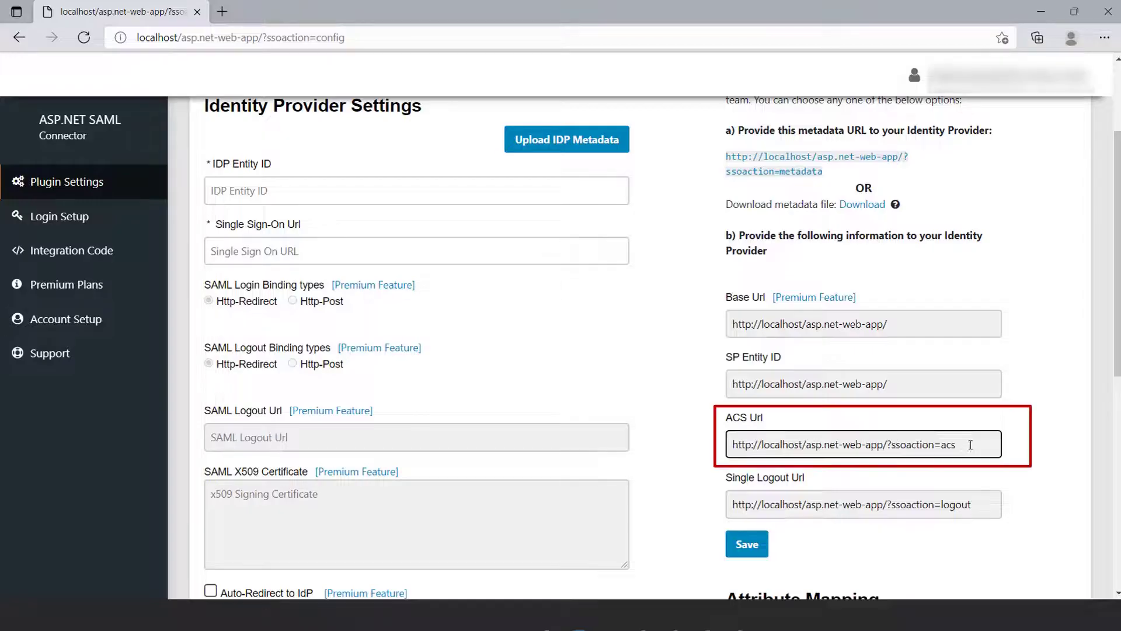
drag(969, 446, 729, 445)
key(ctrl+c)
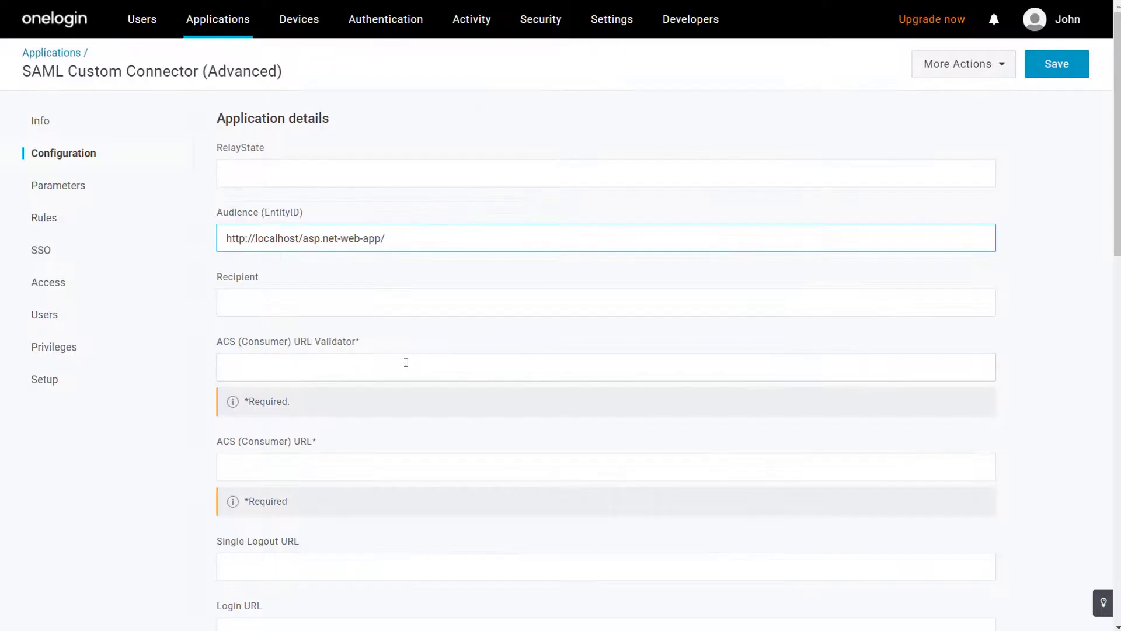
click(356, 376)
key(ctrl+v)
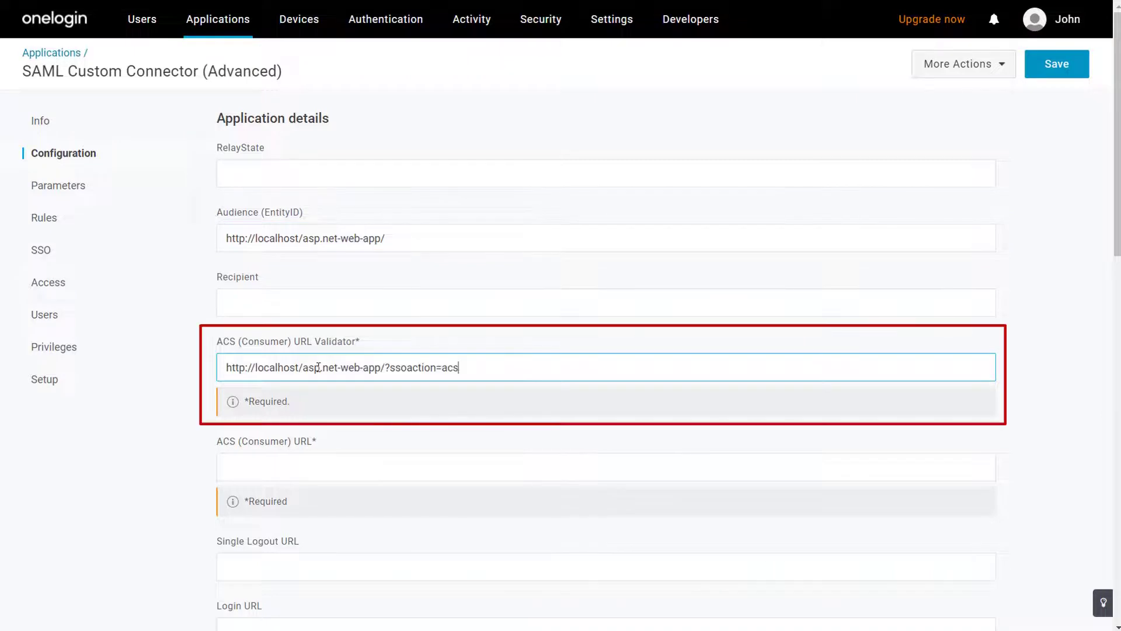
click(280, 464)
key(ctrl+v)
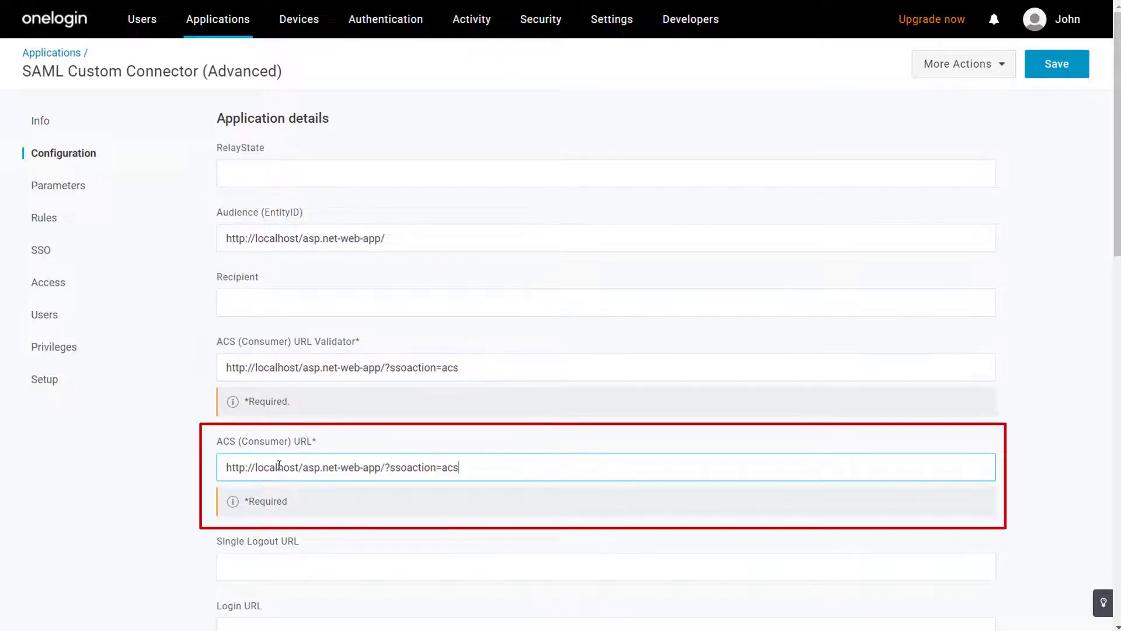
scroll(390, 524, down, 10)
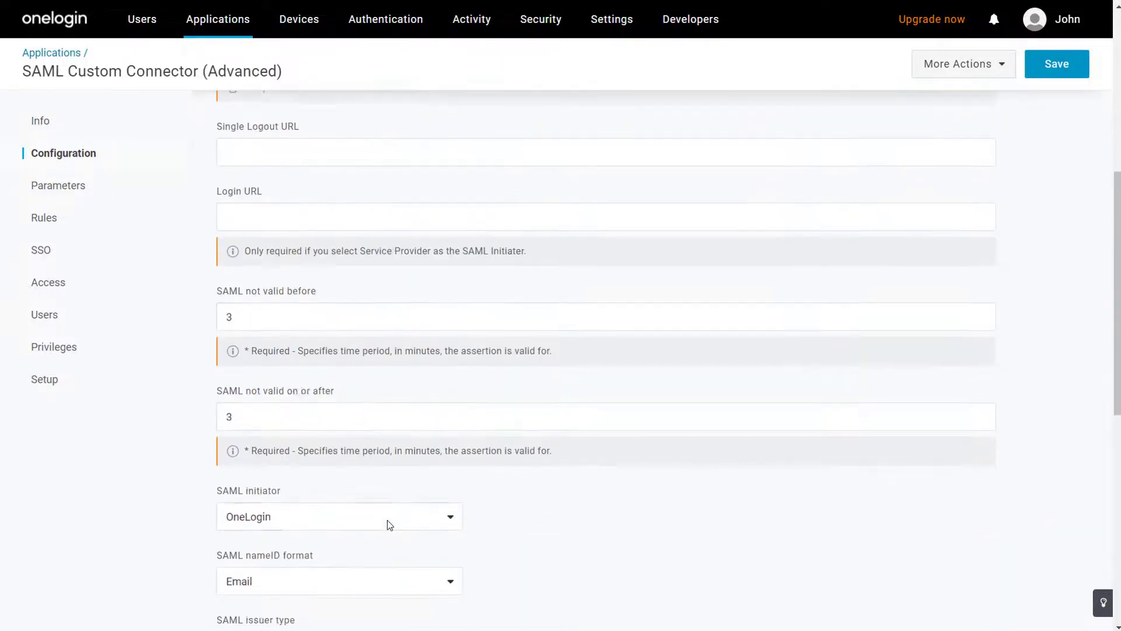
Set SAML nameID format to Email and save the app.
click(454, 325)
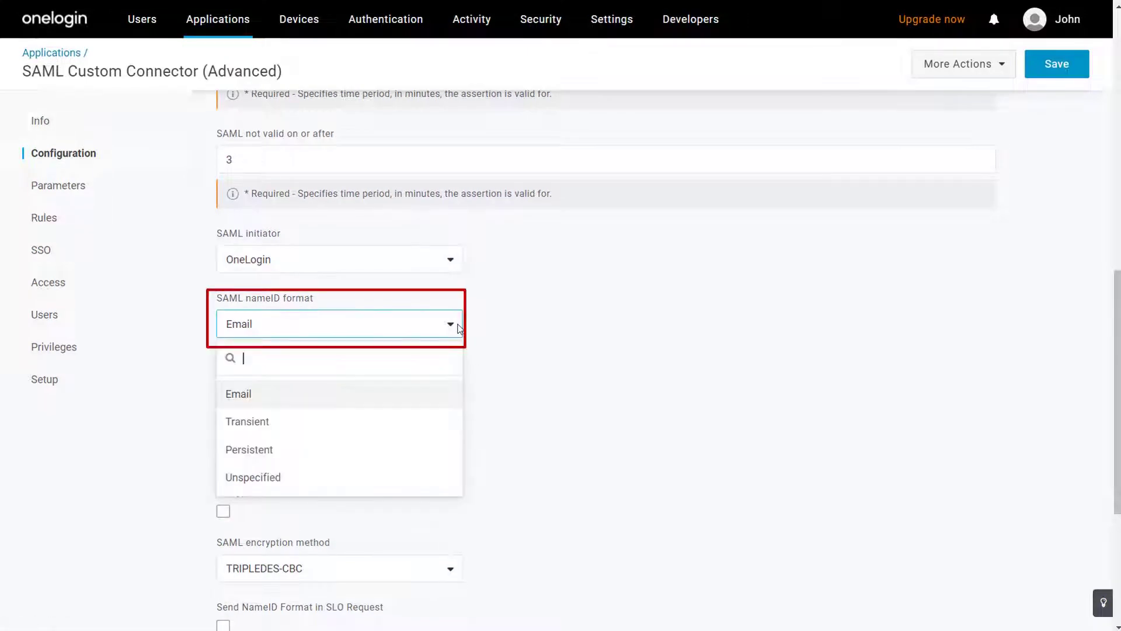
click(366, 393)
scroll(428, 396, down, 2)
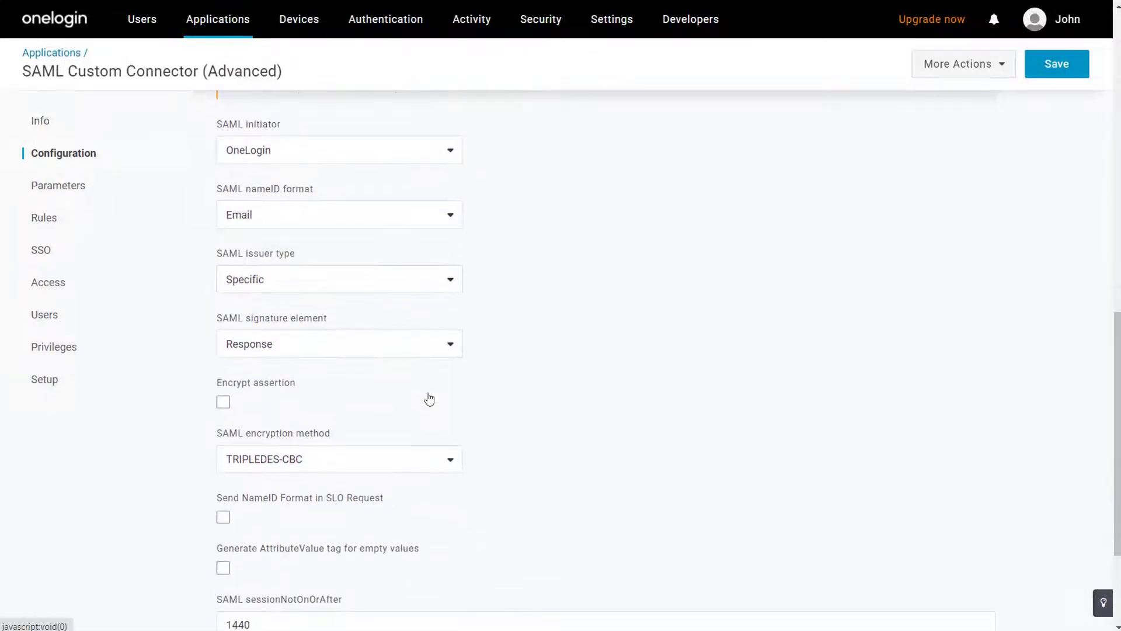
click(1050, 76)
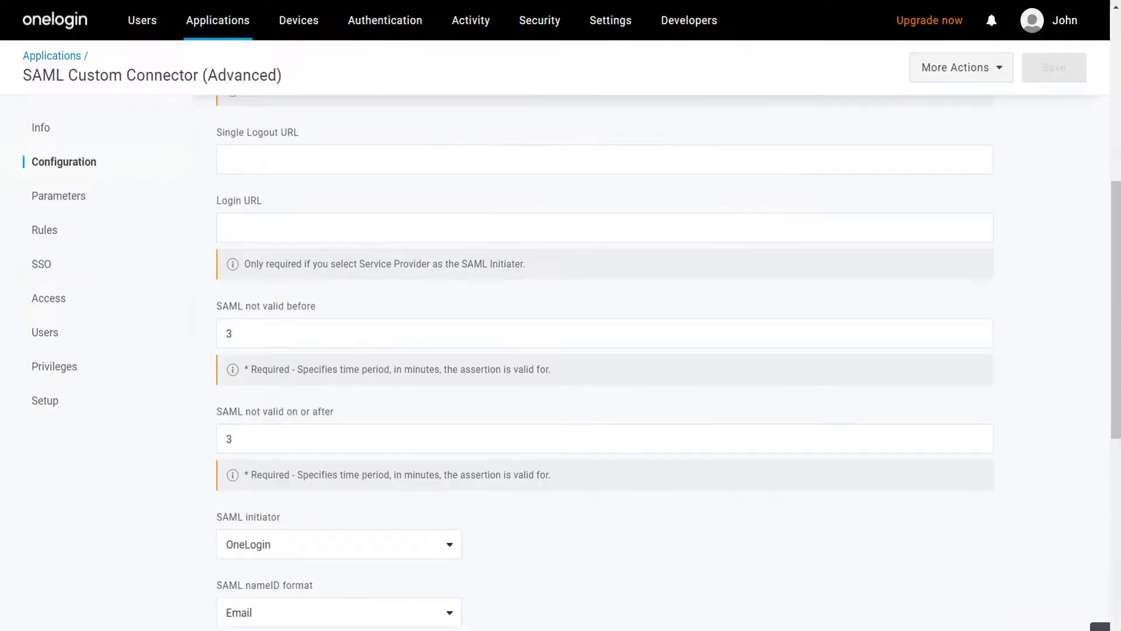
Add a 'firstname' parameter included in the SAML assertion, mapped to First Name.
click(88, 198)
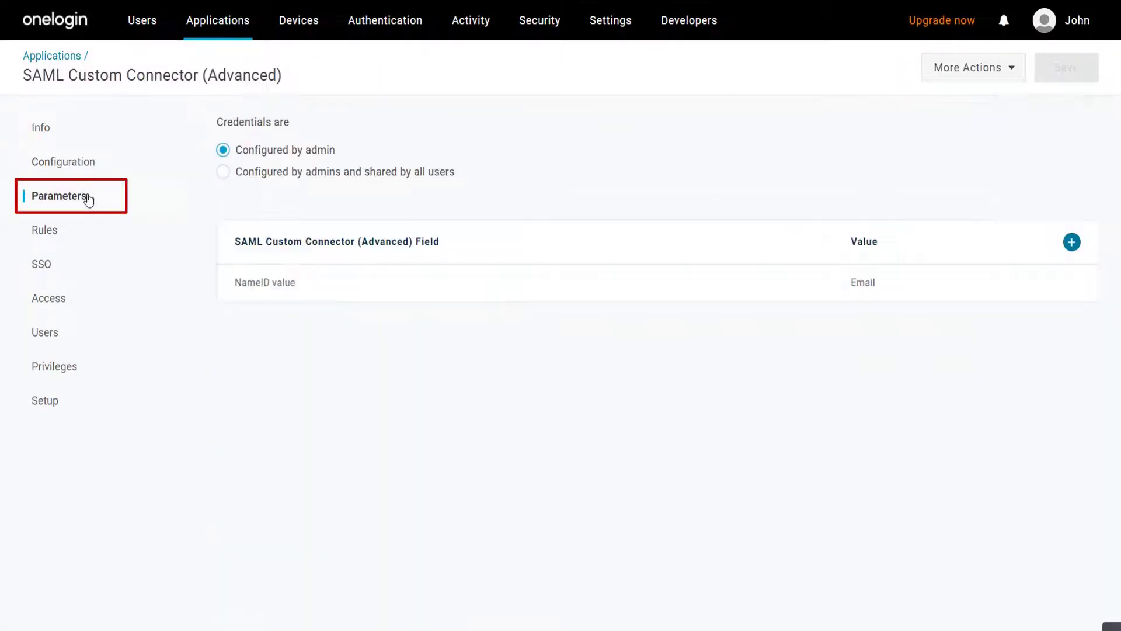
click(1072, 241)
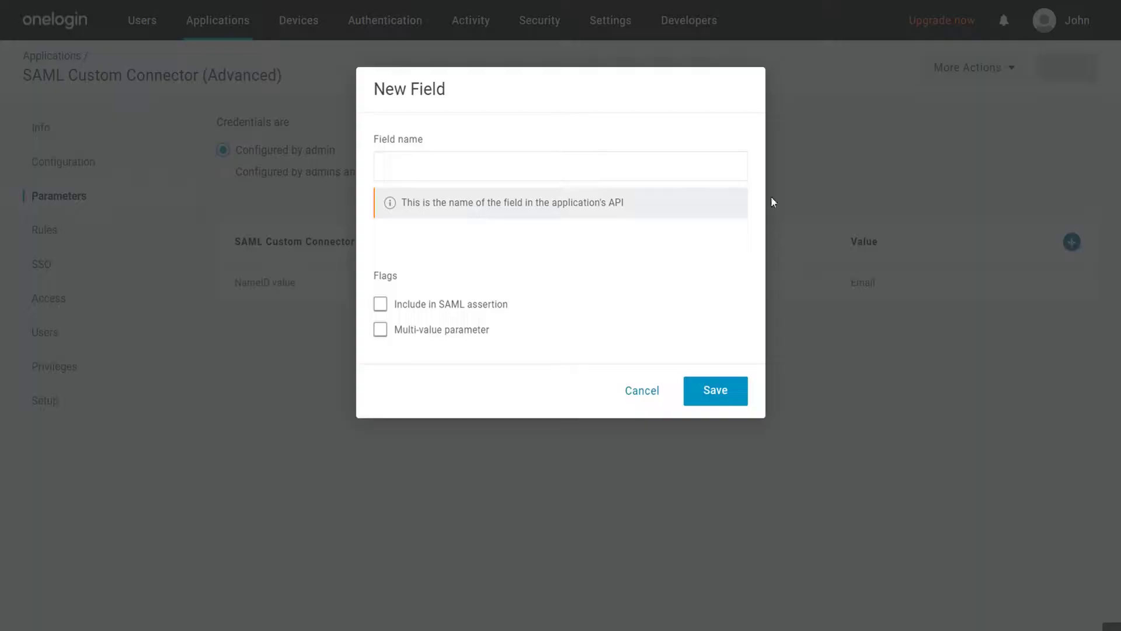
click(560, 169)
text(fir)
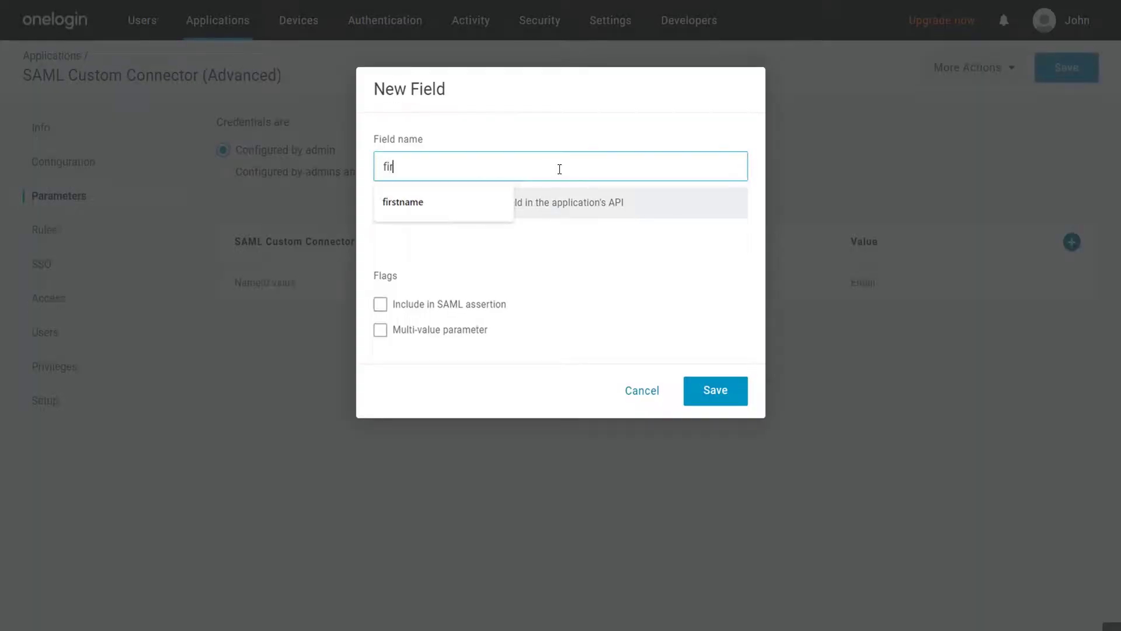
text(stname)
click(380, 305)
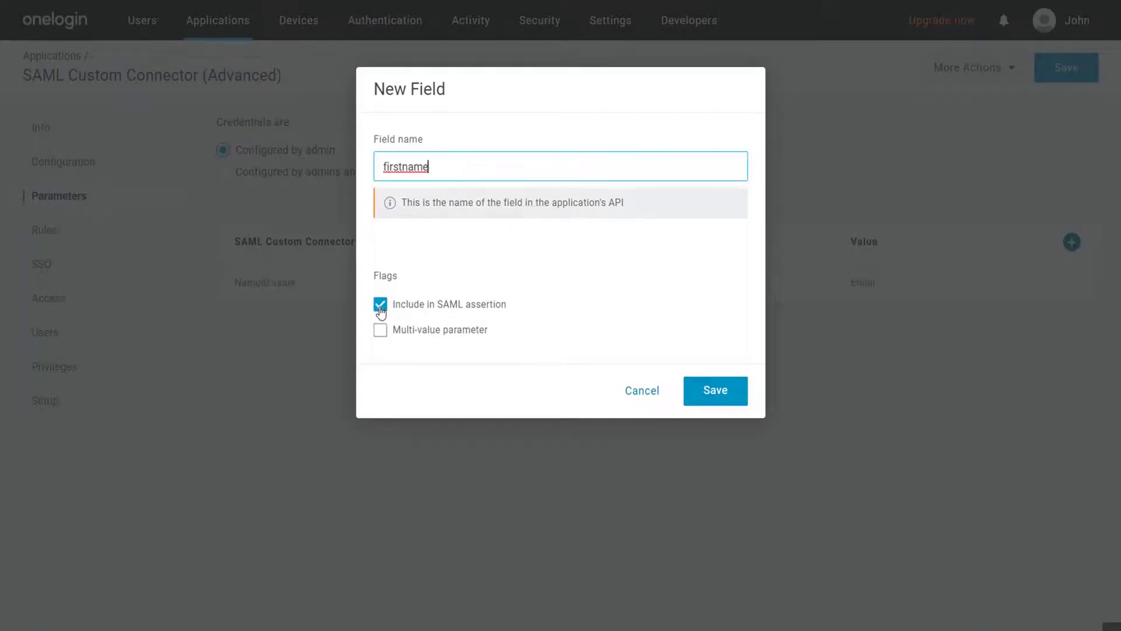
click(731, 403)
click(601, 253)
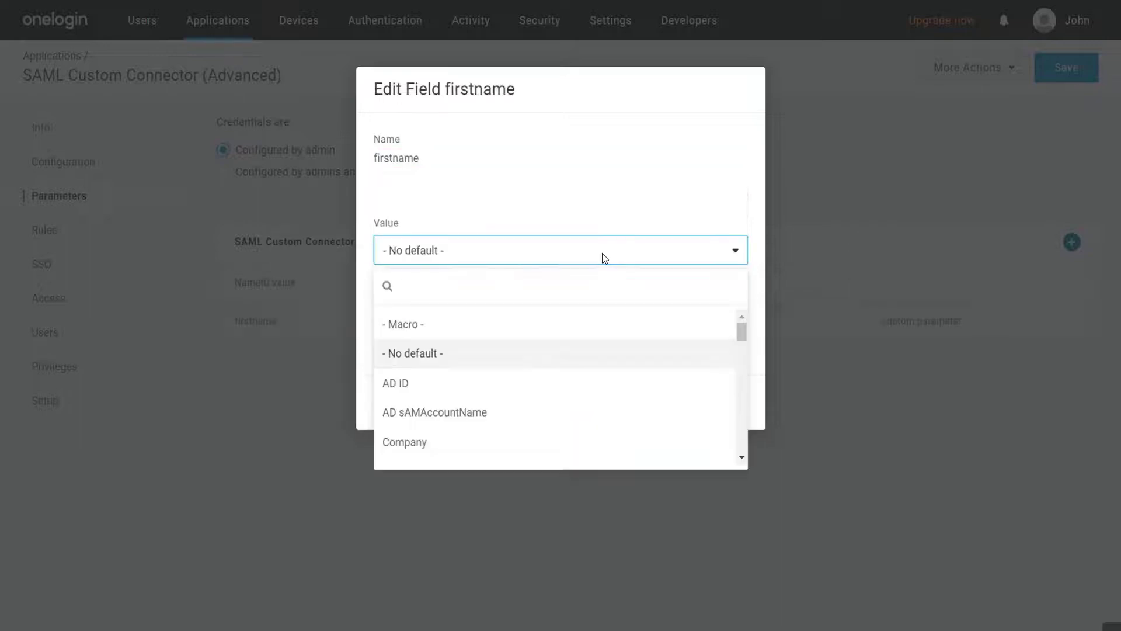
click(500, 325)
click(721, 404)
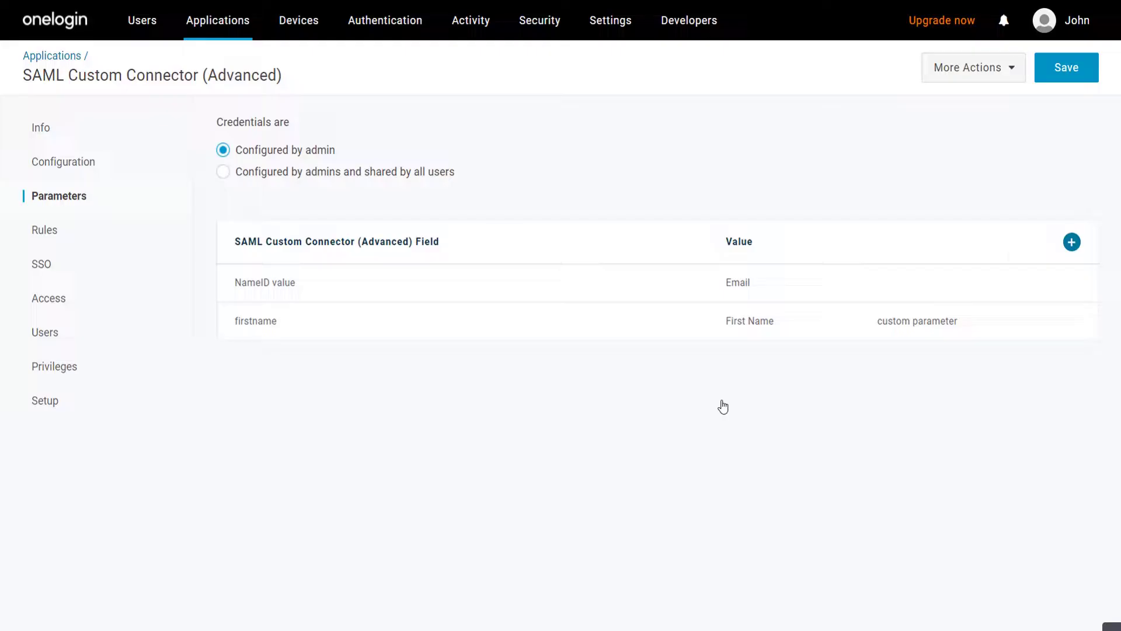
Add a 'lastname' parameter included in the assertion, mapped to Last Name, and save the app.
click(1071, 243)
text(lastname)
click(381, 304)
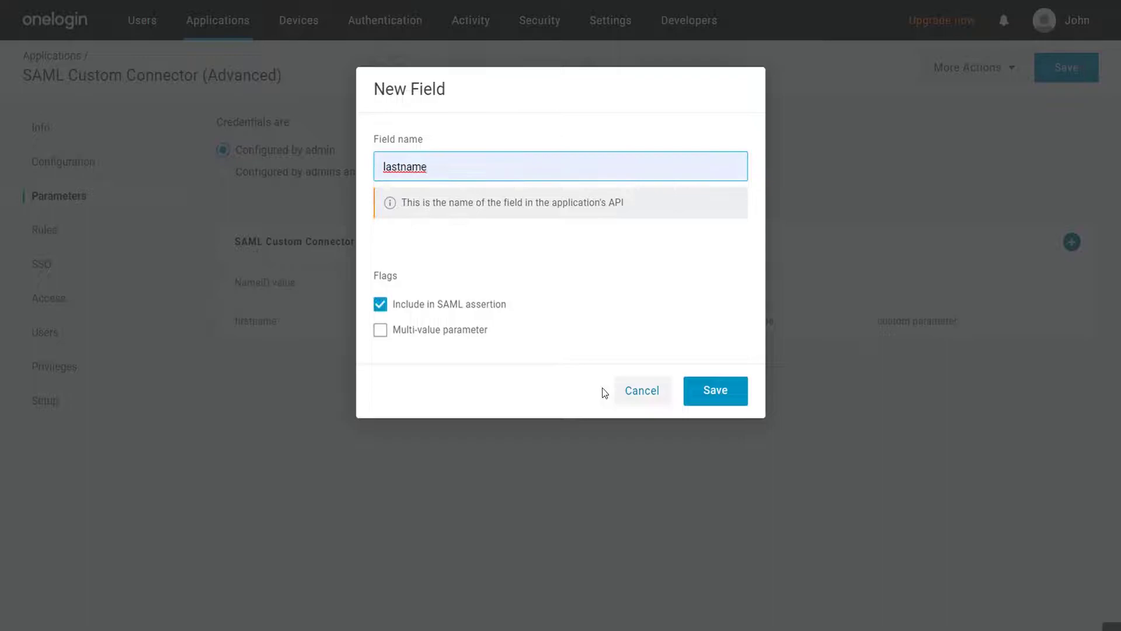
click(701, 403)
click(601, 250)
text(las)
click(403, 323)
click(716, 400)
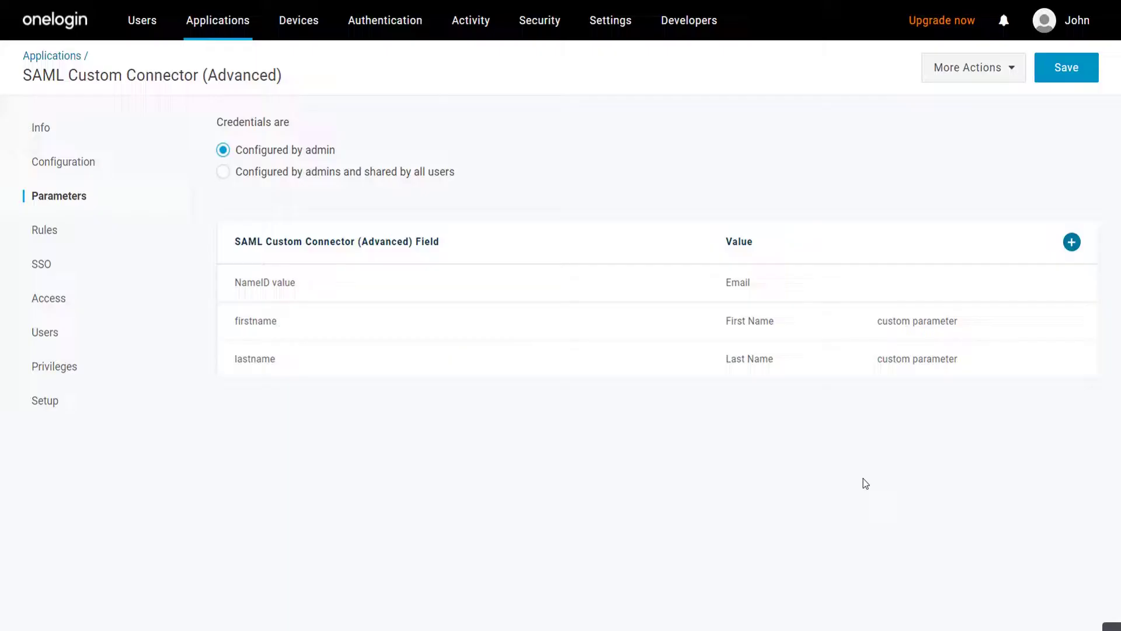
click(1070, 68)
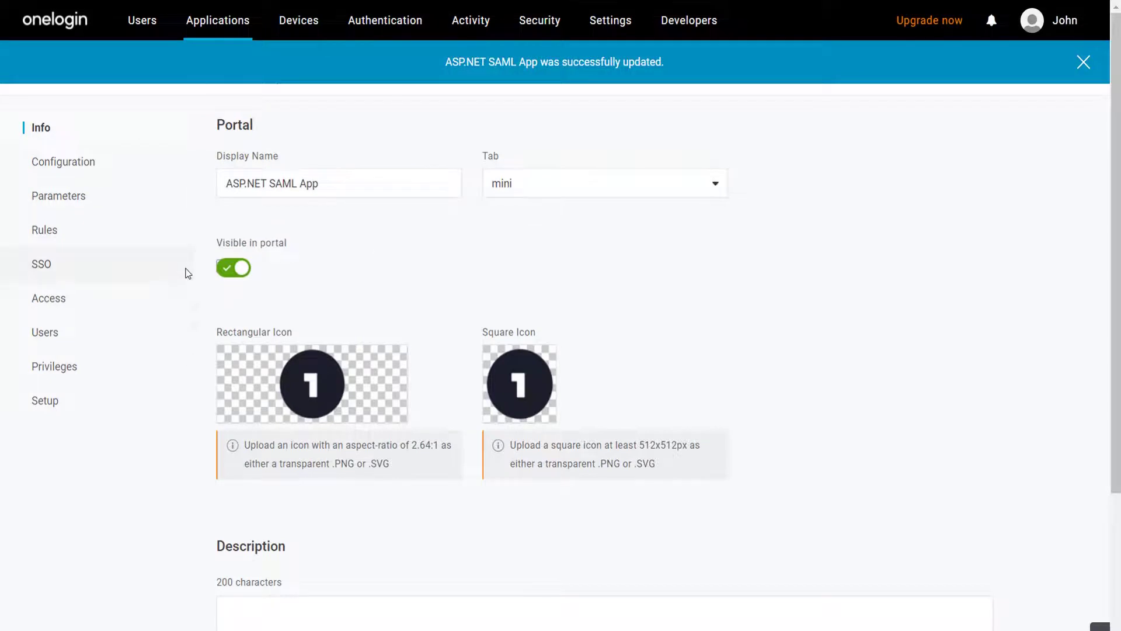
Copy the Issuer URL from the app's SSO settings.
click(90, 267)
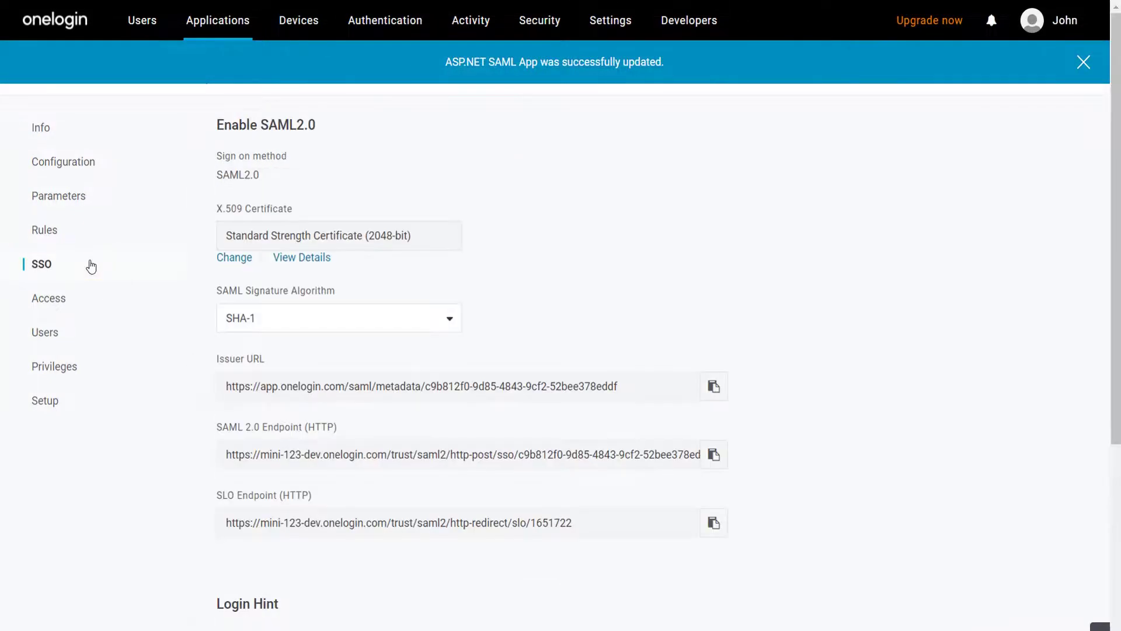
click(714, 387)
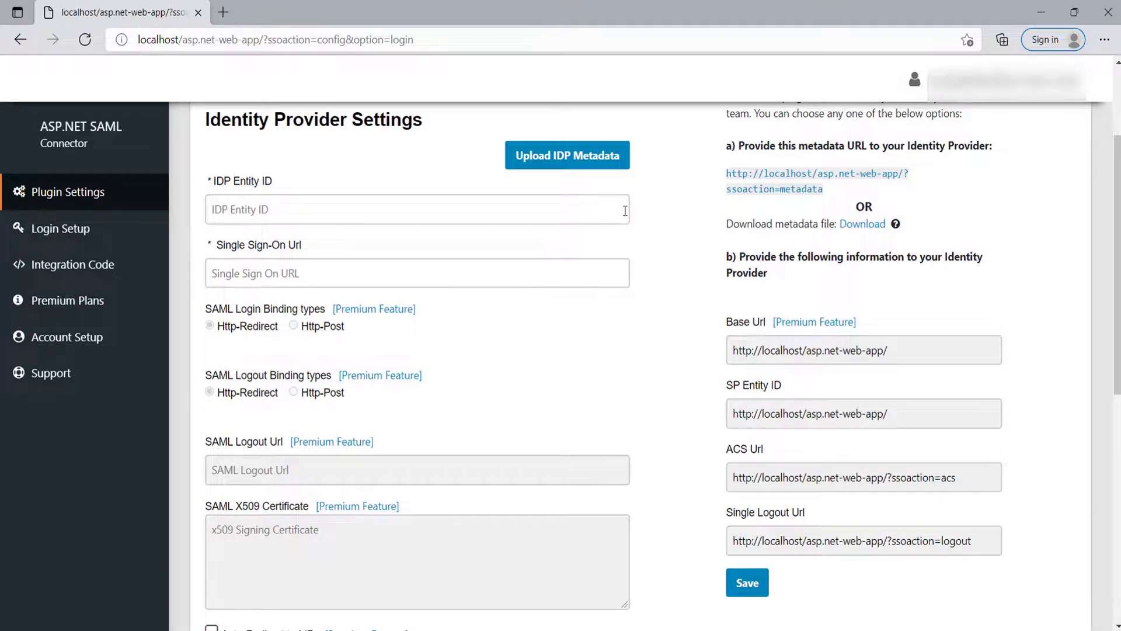
Fetch IdP metadata from the pasted OneLogin Issuer URL and save the Identity Provider settings.
click(608, 167)
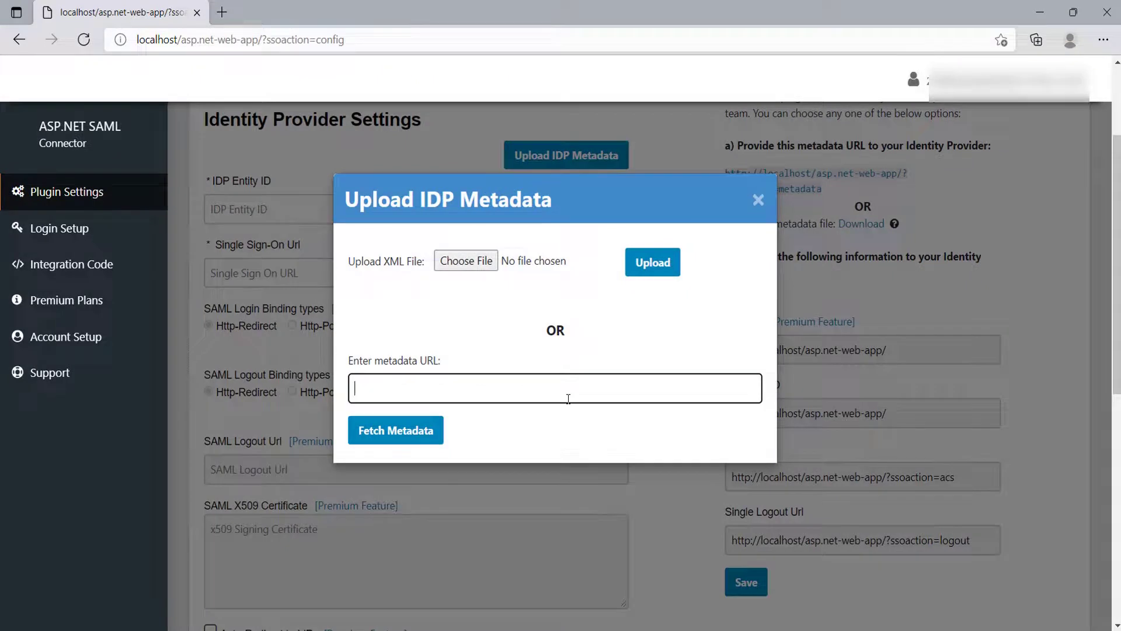
key(ctrl+v)
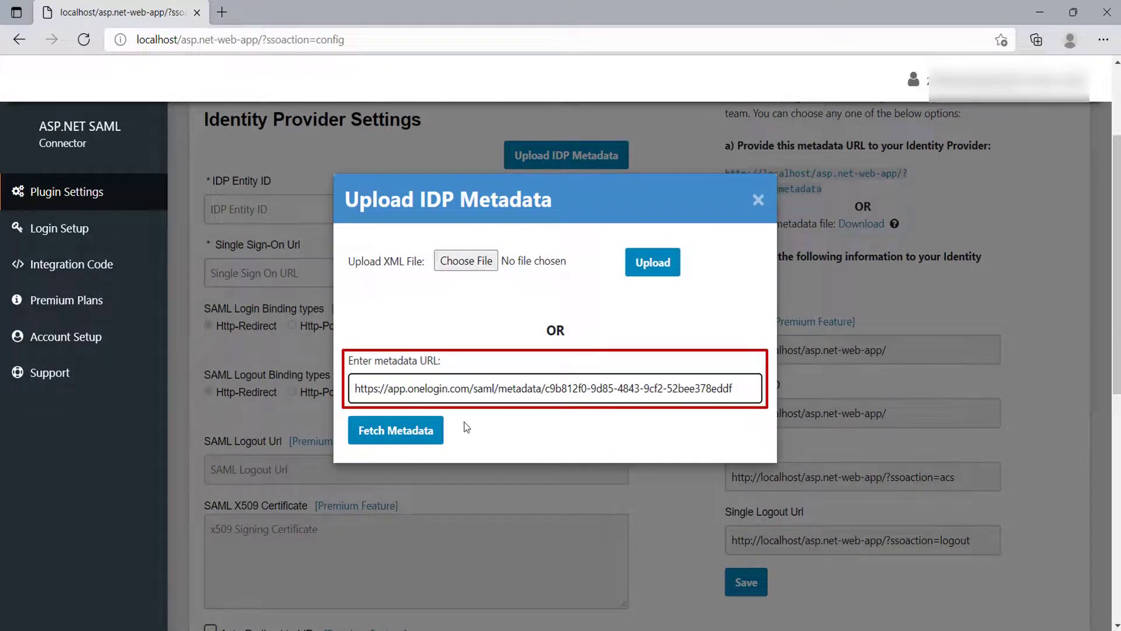
click(415, 432)
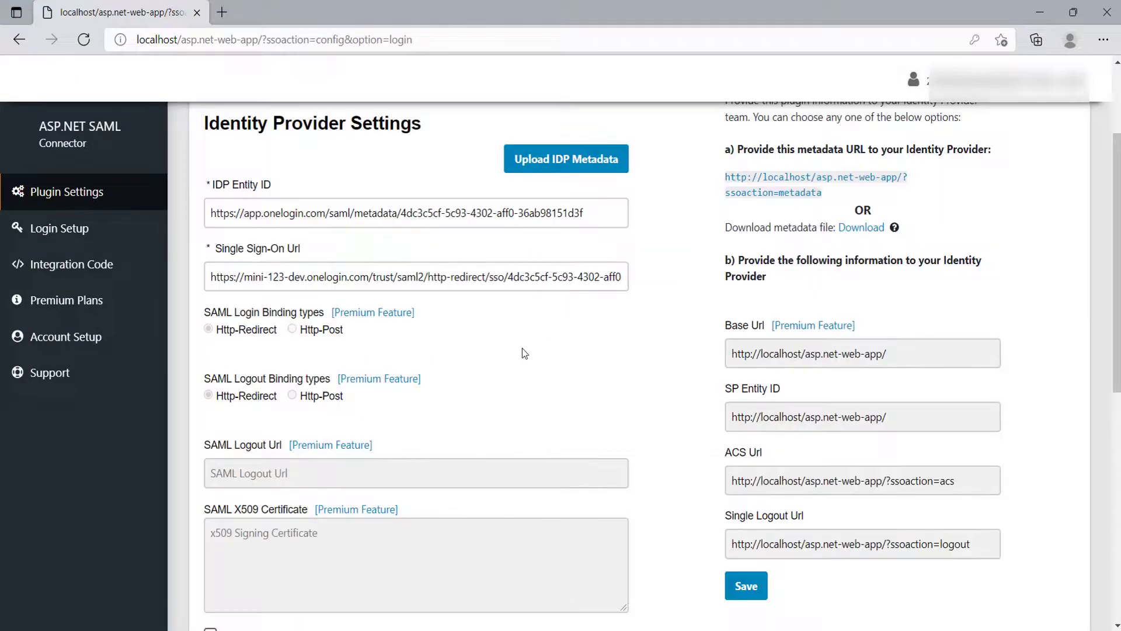
scroll(566, 401, down, 4)
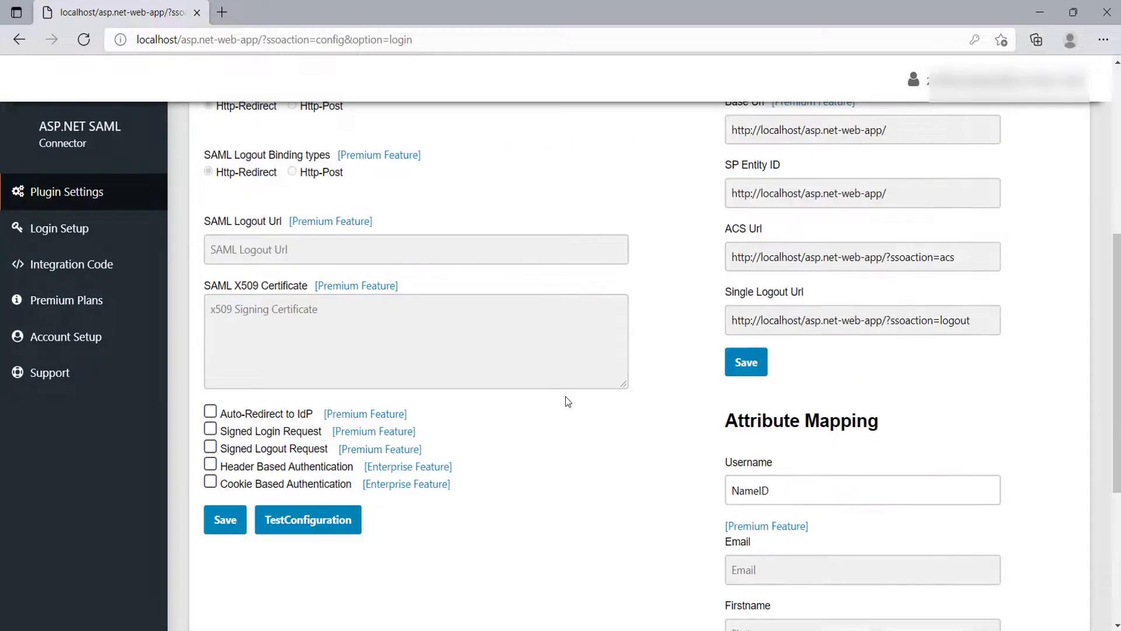
click(224, 520)
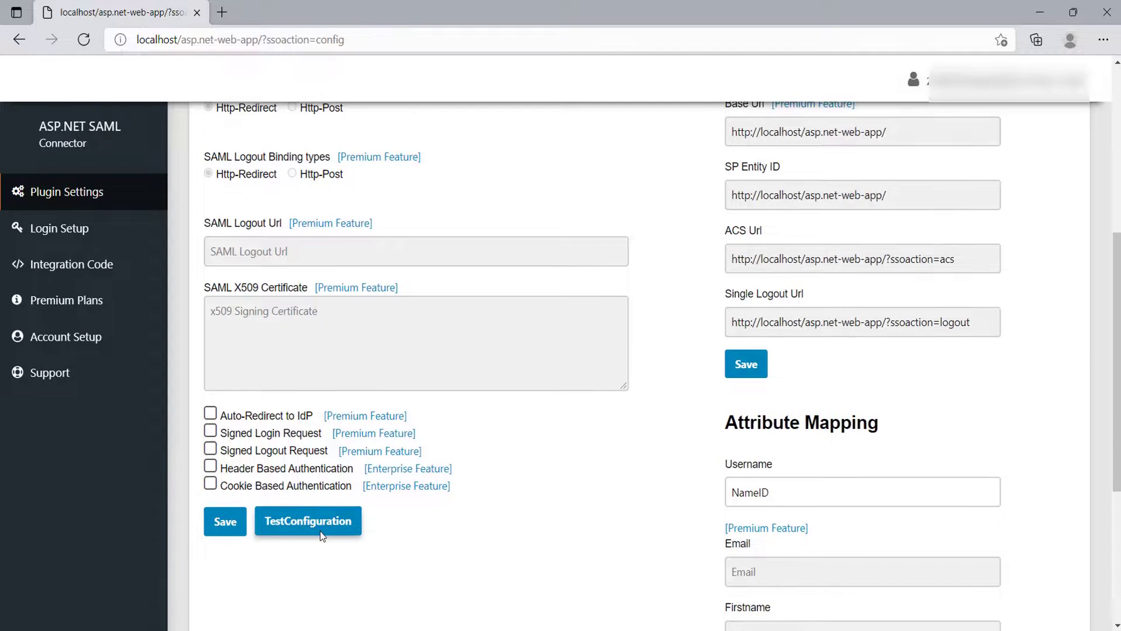
Run Test Configuration, verify NameID, firstname and lastname were received, then save the attribute mapping.
click(311, 522)
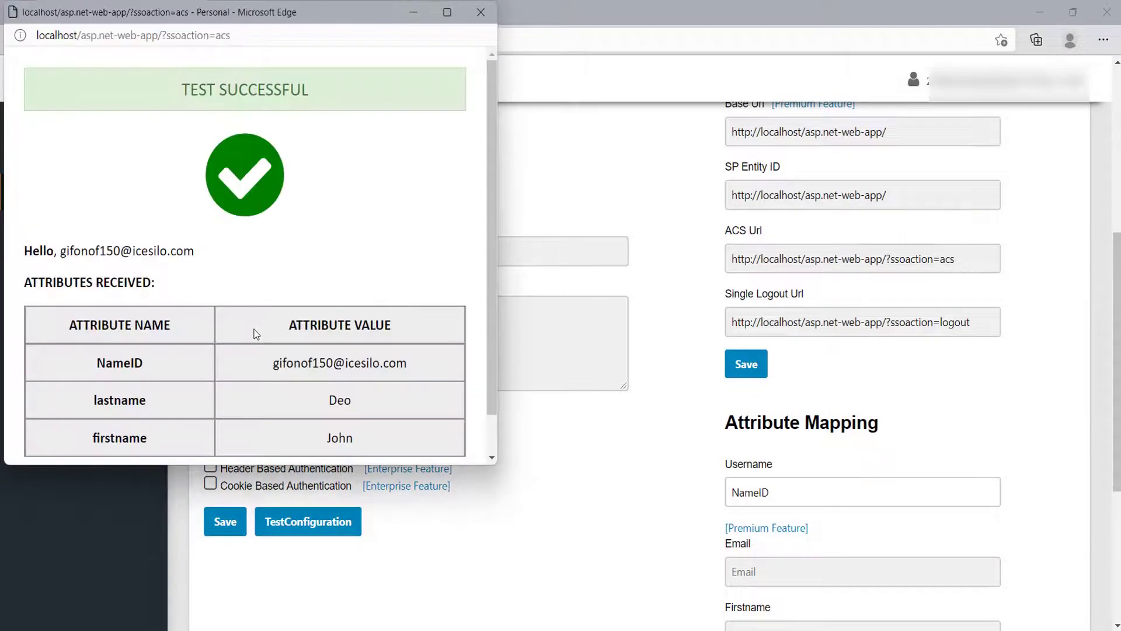
scroll(255, 333, down, 1)
scroll(255, 333, down, 2)
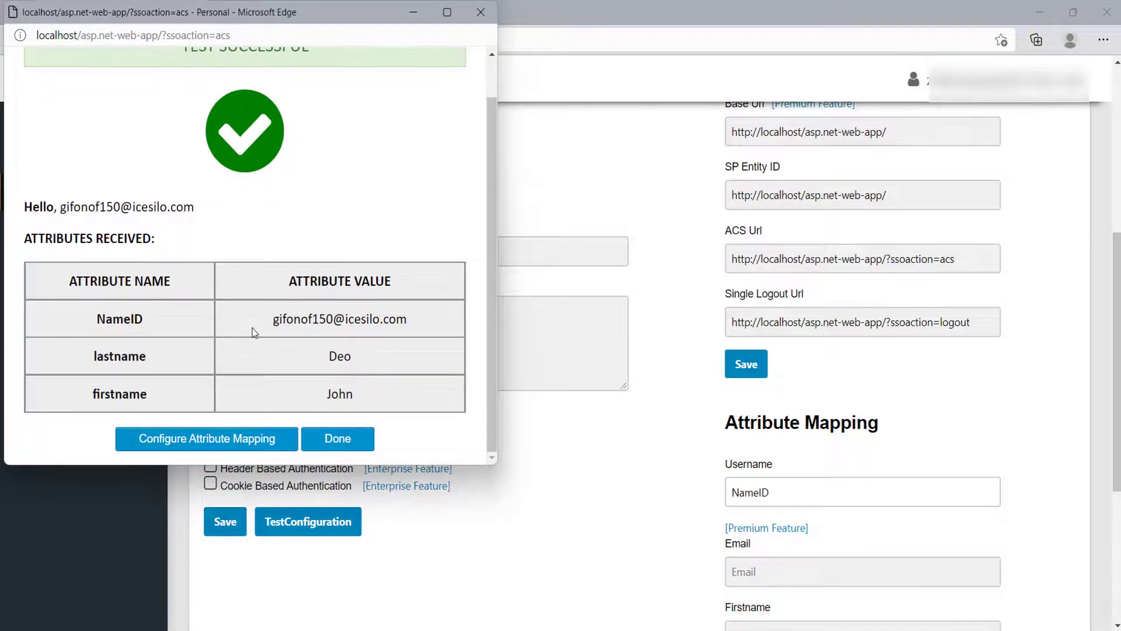
click(255, 439)
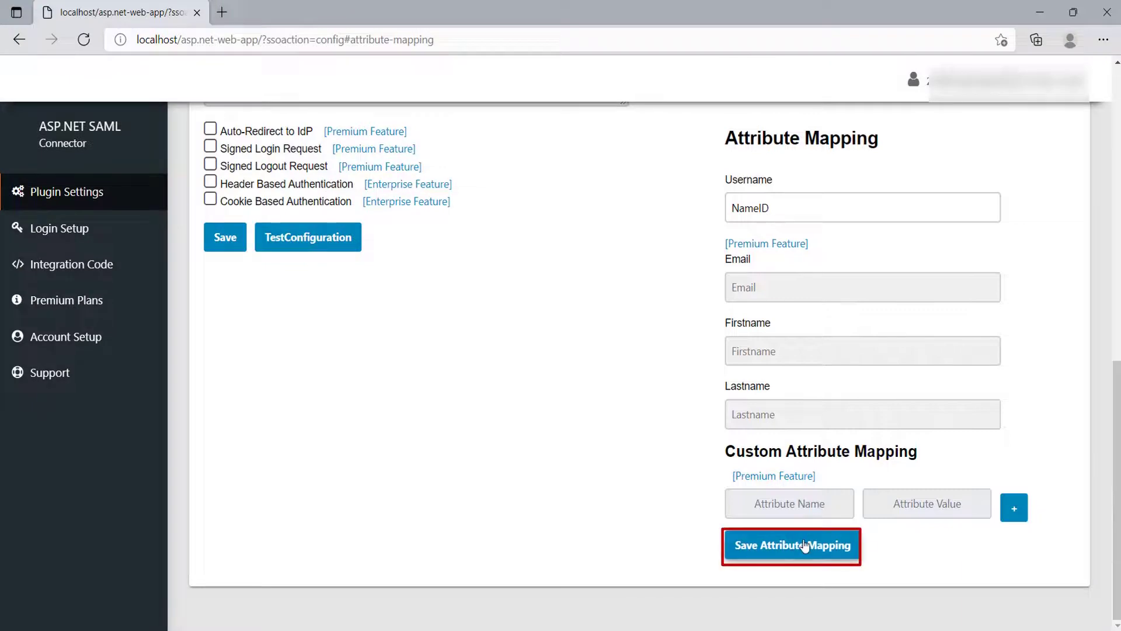
click(800, 544)
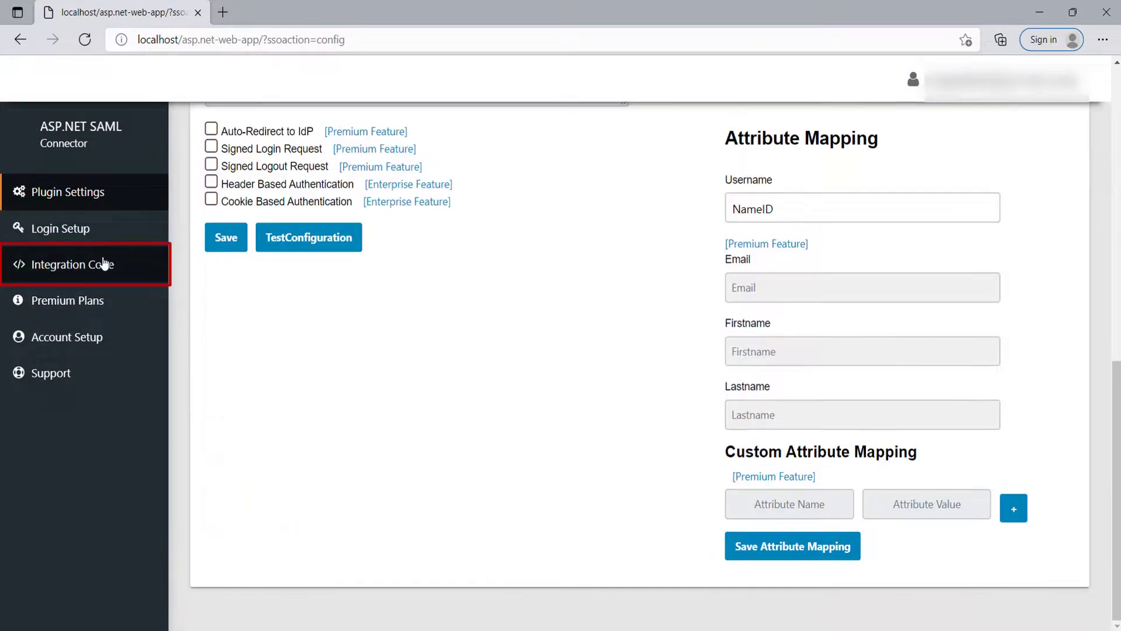
Select the C# session-username snippet on the Integration Code page.
click(104, 264)
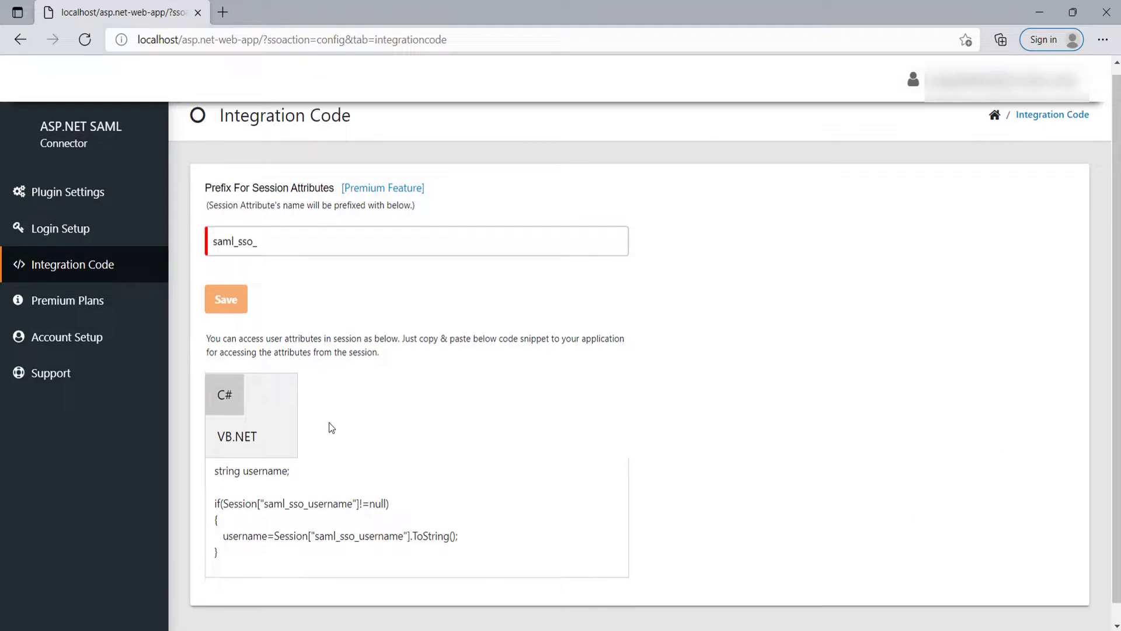
drag(219, 467, 276, 560)
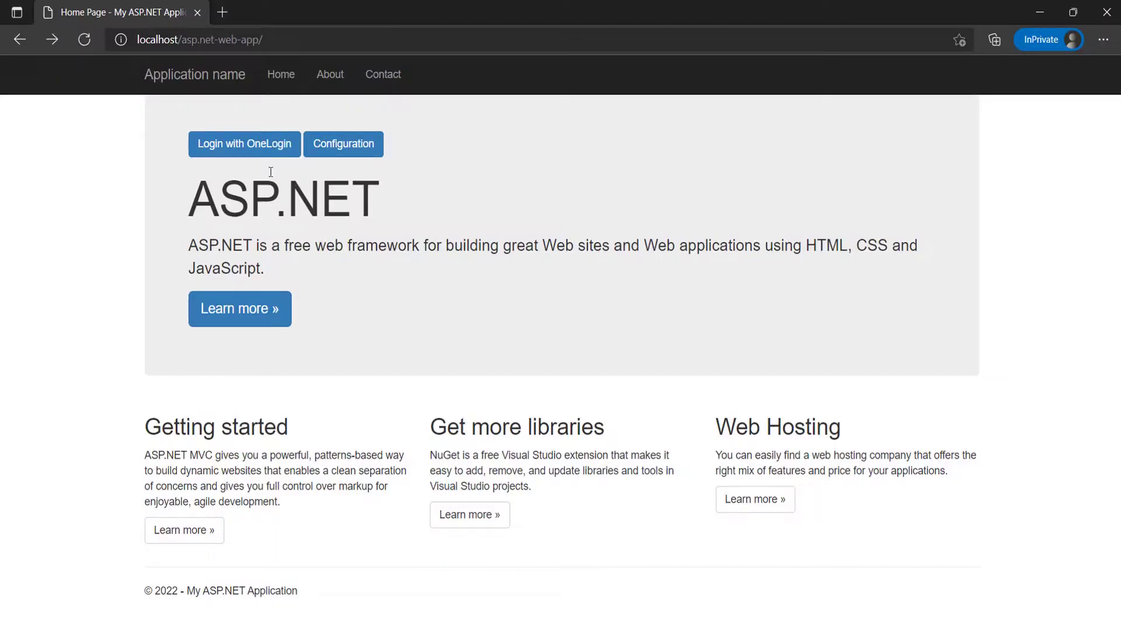
Sign in through the Login with OneLogin button on the ASP.NET app's home page.
click(265, 153)
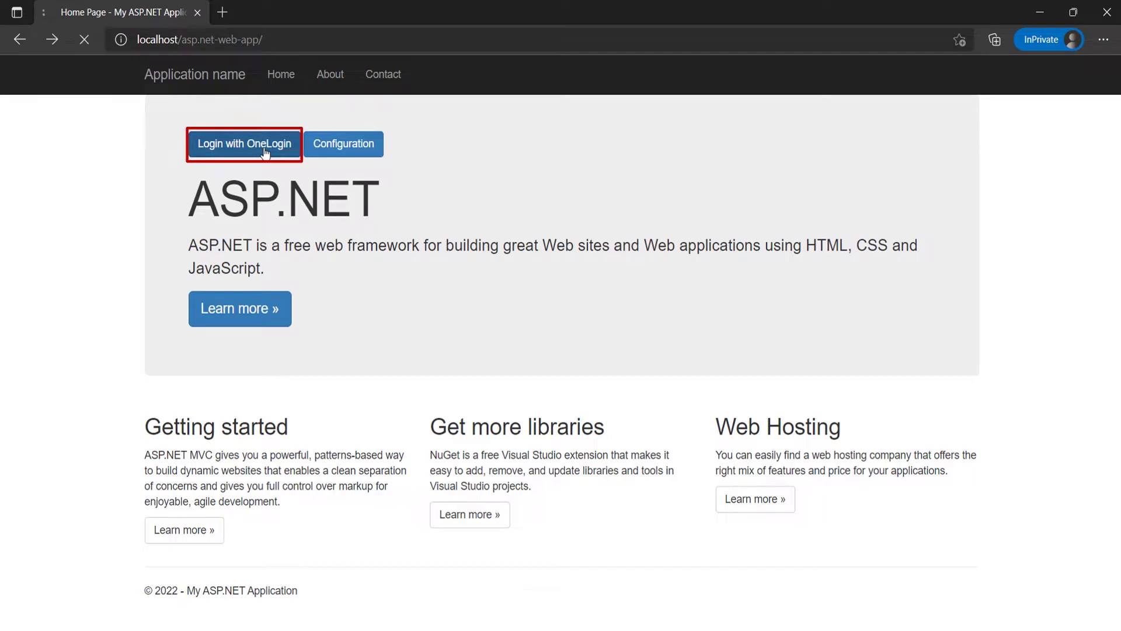